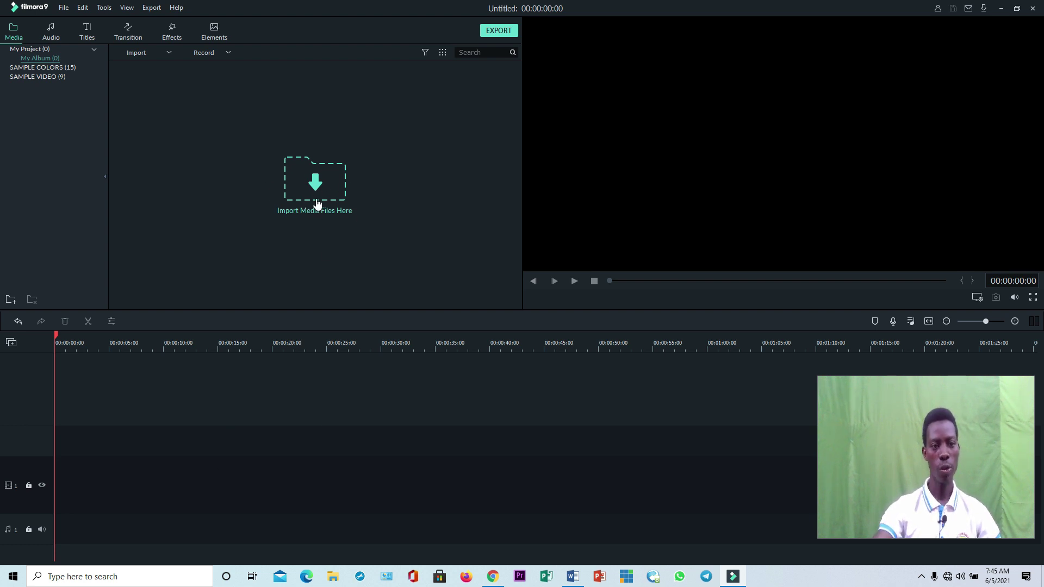
Import the video file "suicide is never the answer part 1a" from the VIDEO LESSONS folder into the project media.
left_click(168, 53)
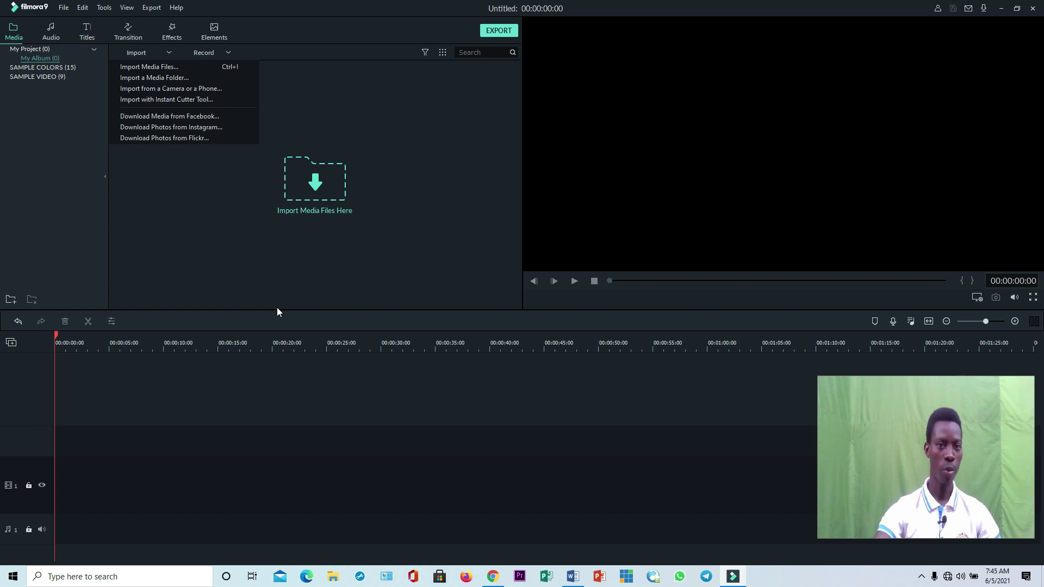
left_click(316, 188)
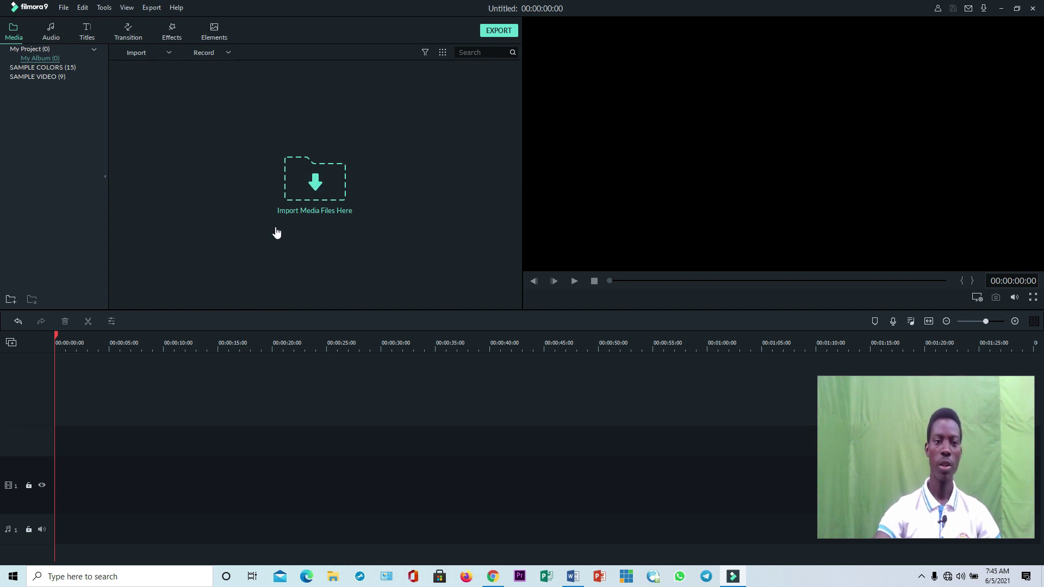
left_click(320, 194)
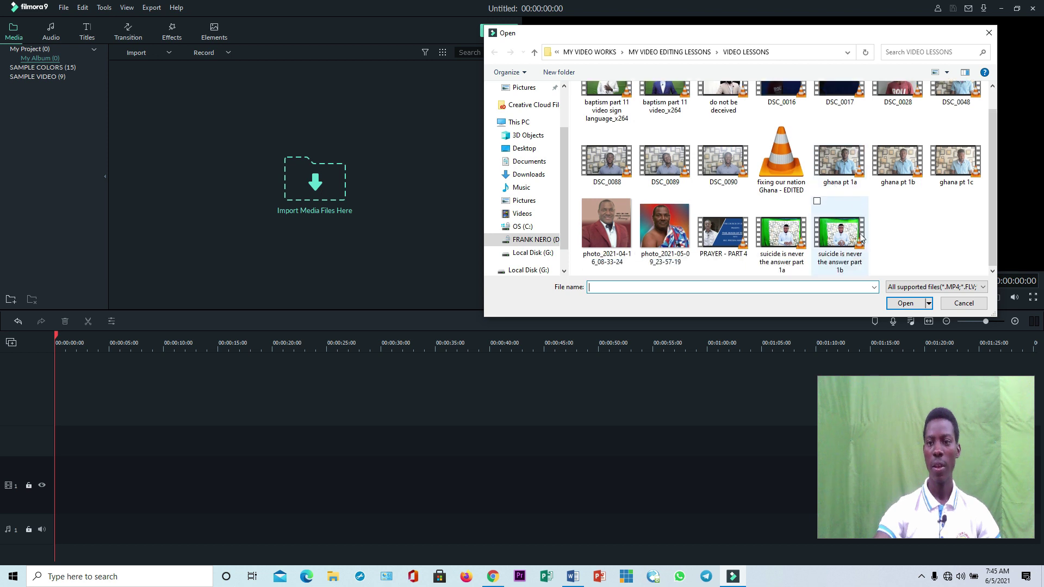
scroll(870, 227, "down", 1)
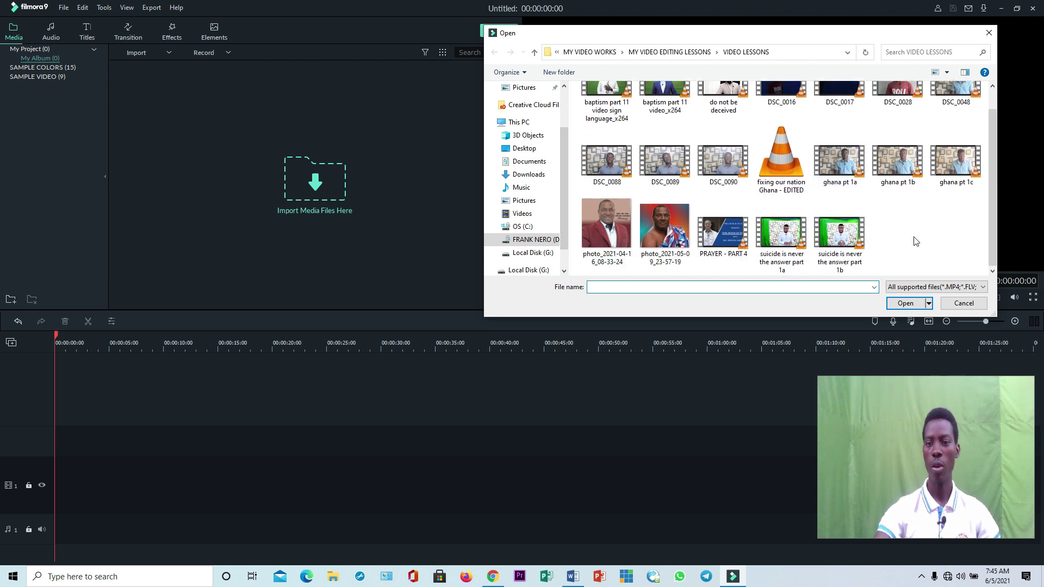
left_click(792, 247)
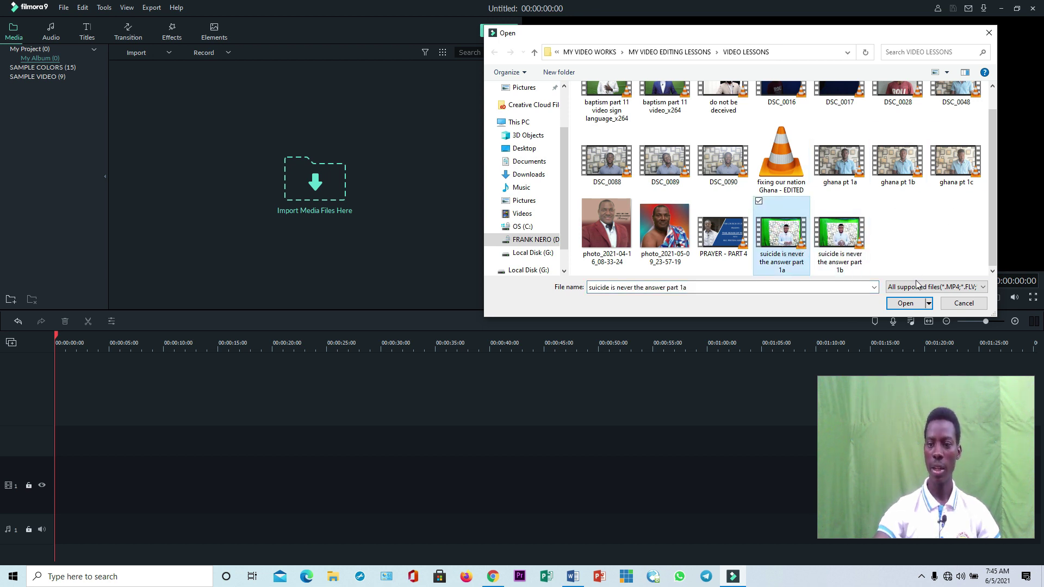
left_click(905, 303)
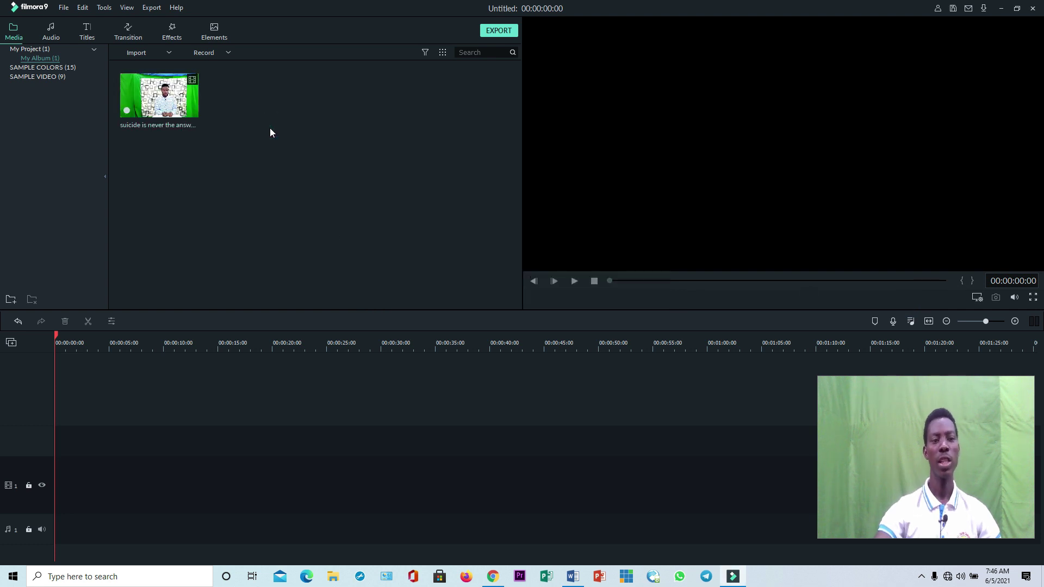
Place the imported video at the start of video track 1 and match the project settings to the media.
left_click_drag(156, 92, 16, 498)
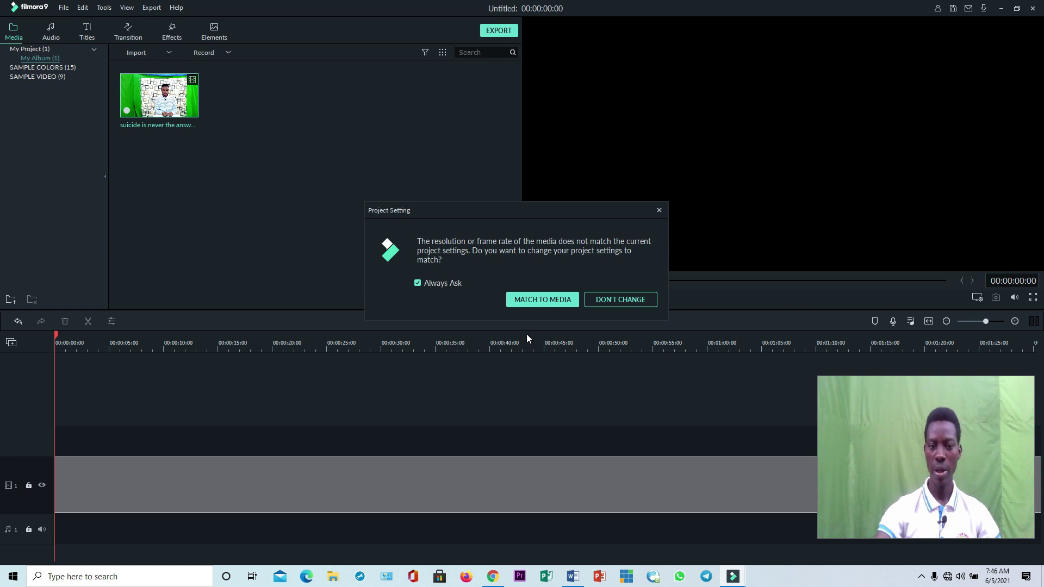
left_click(546, 298)
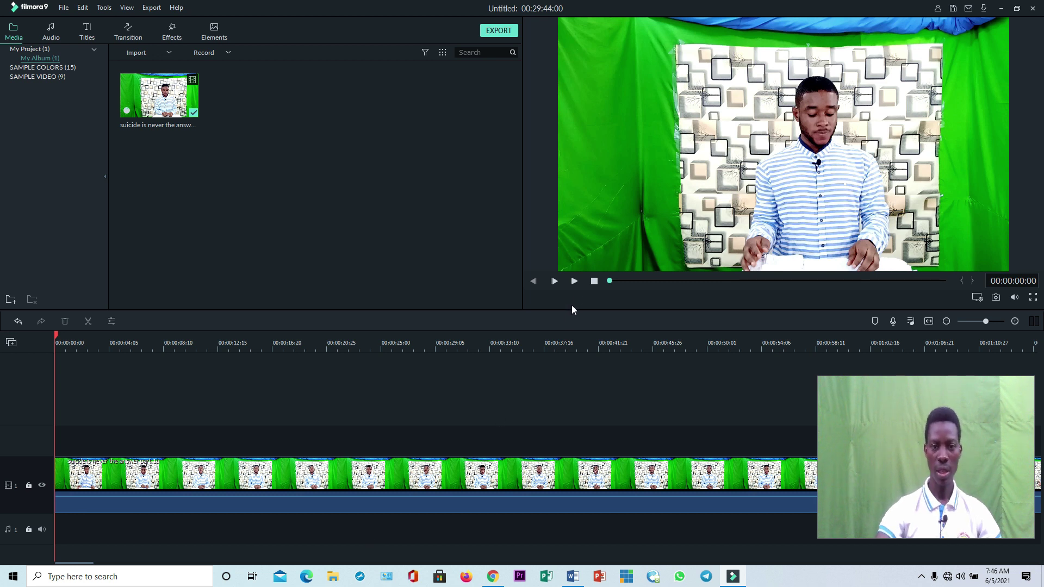
Play the video from the beginning, and replay it from 00:00:24:06 to locate the unwanted section.
left_click(575, 283)
left_click(525, 494)
left_click(511, 538)
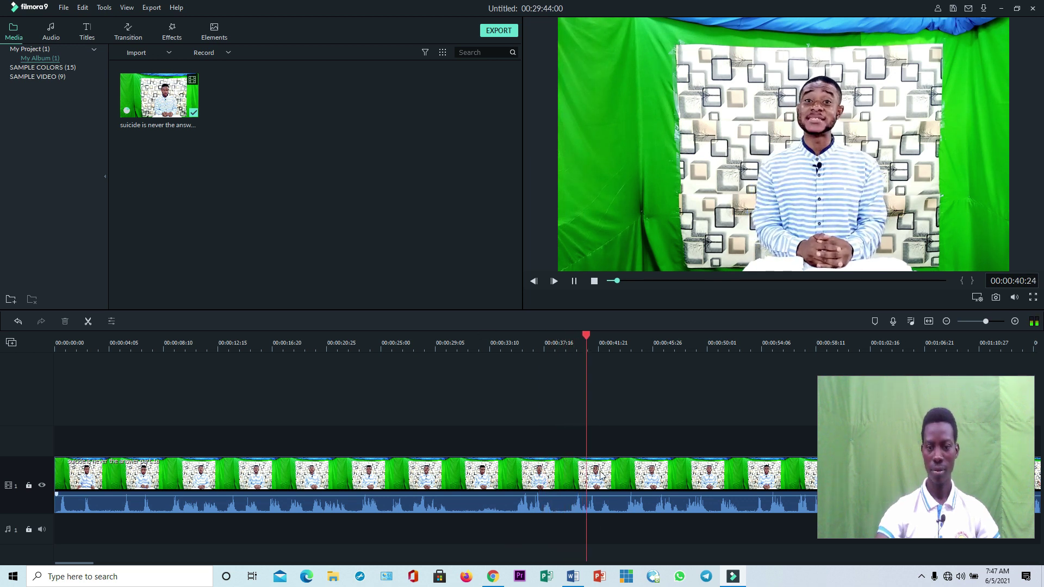
left_click(573, 280)
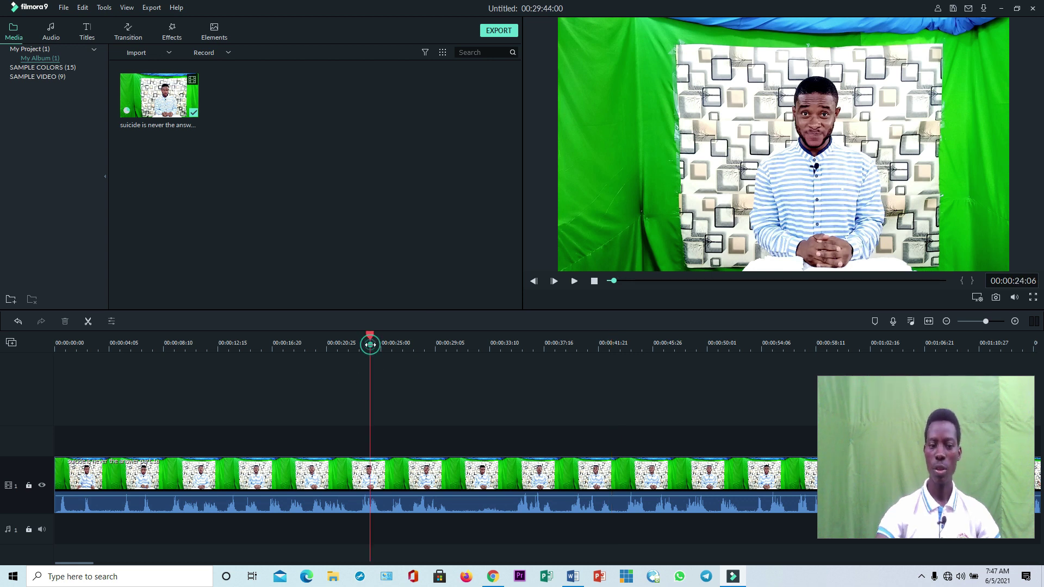
left_click(370, 343)
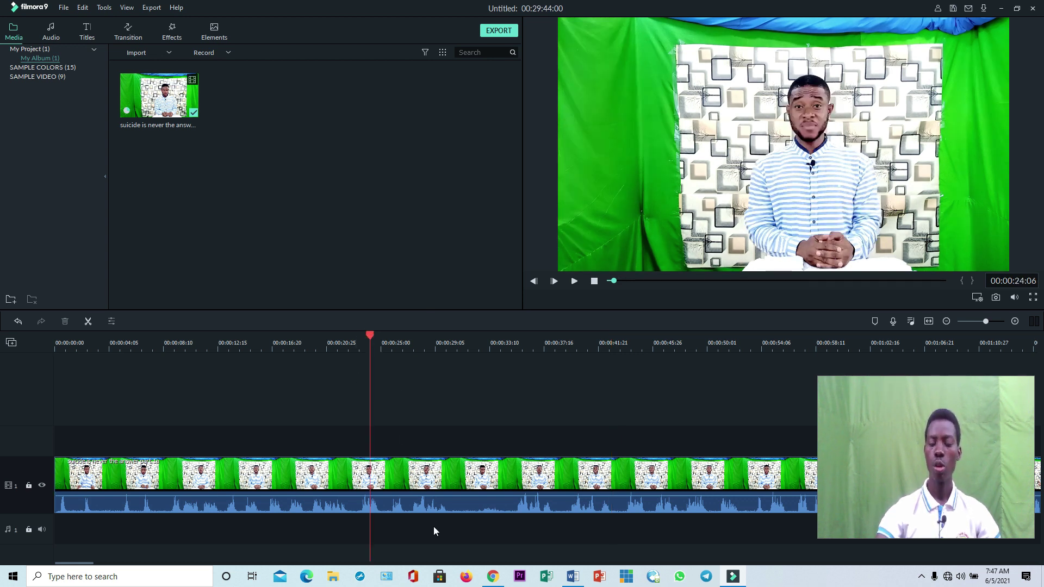
left_click(574, 281)
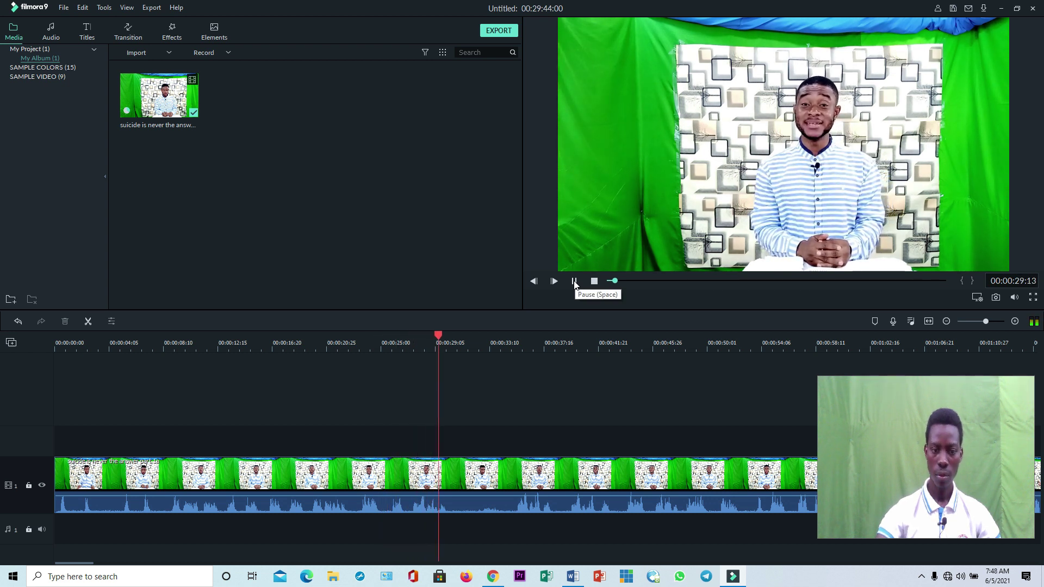
left_click(574, 281)
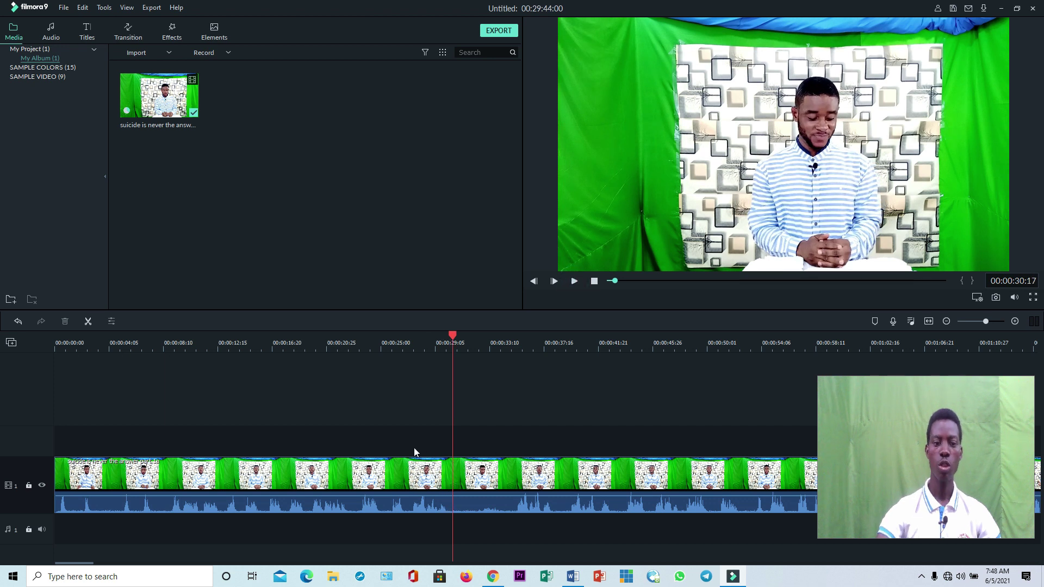
Replay from about 00:00:24, stop at 00:00:27:09 where the unwanted section begins, and split the clip there.
left_click(371, 343)
left_click(574, 281)
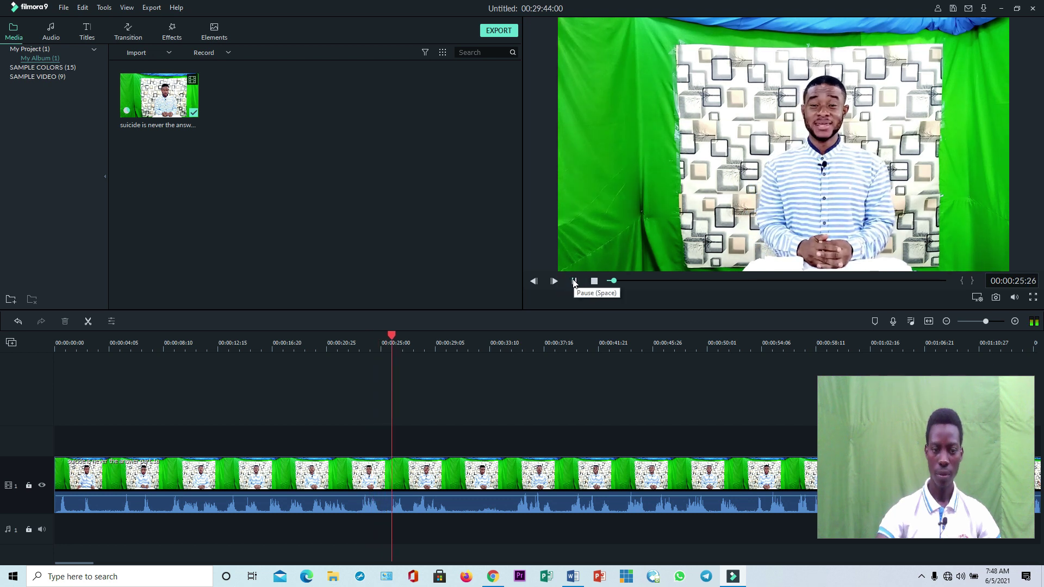
left_click(574, 282)
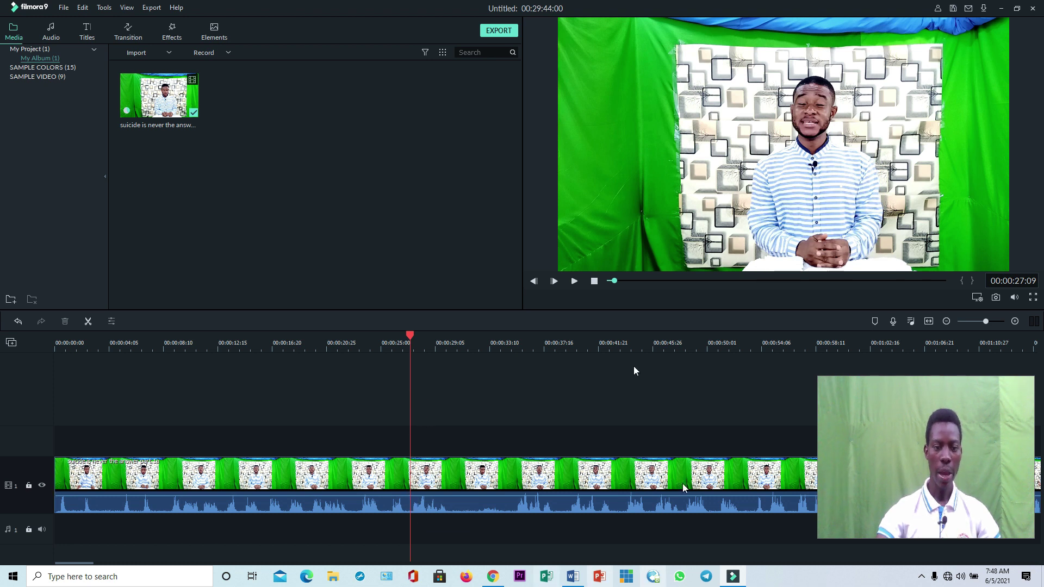
left_click(451, 473)
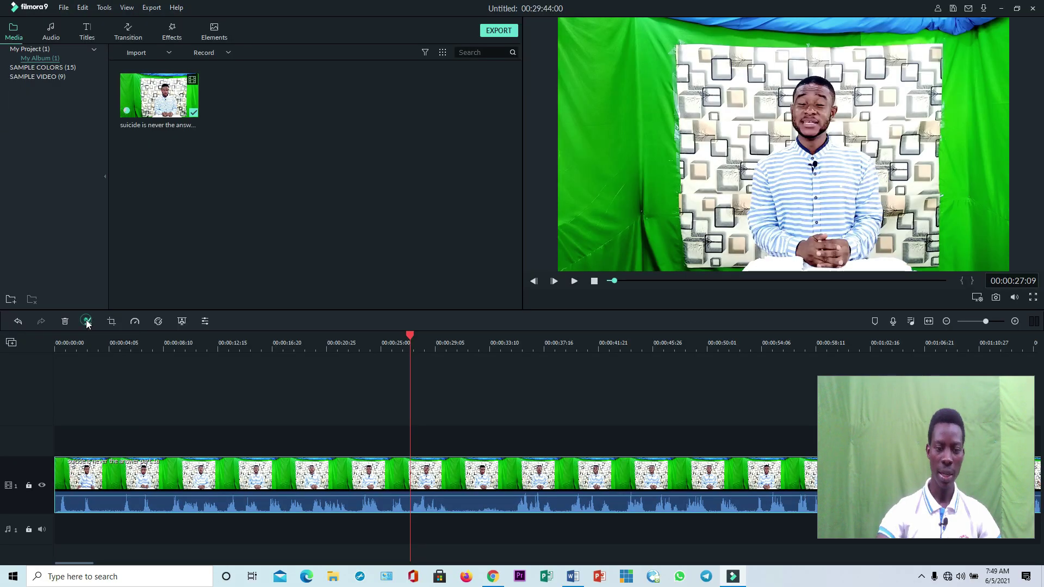
left_click(217, 156)
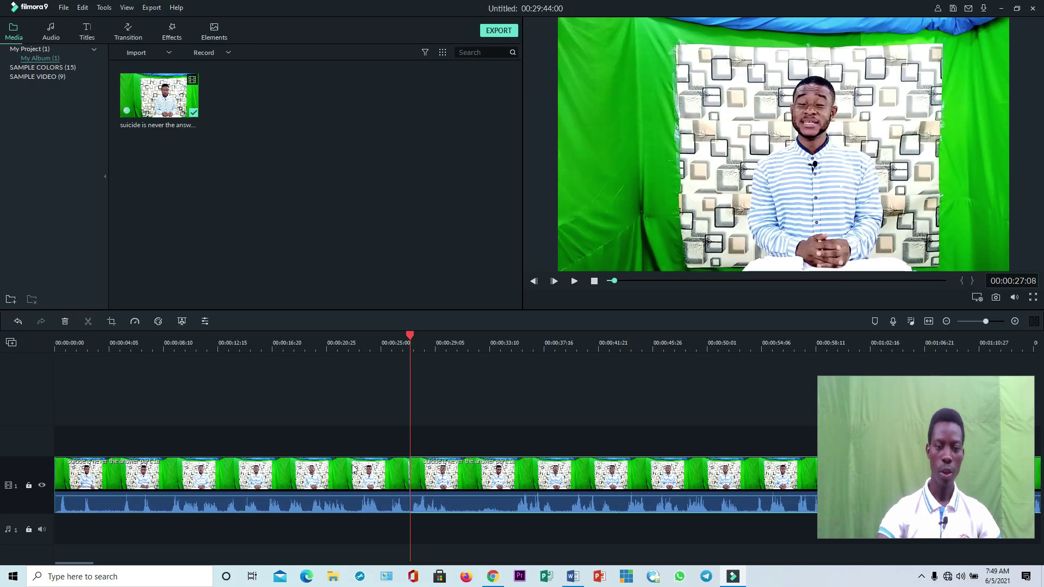
Pull the part after the split away from the first part to check the cut, and undo the move.
left_click(424, 466)
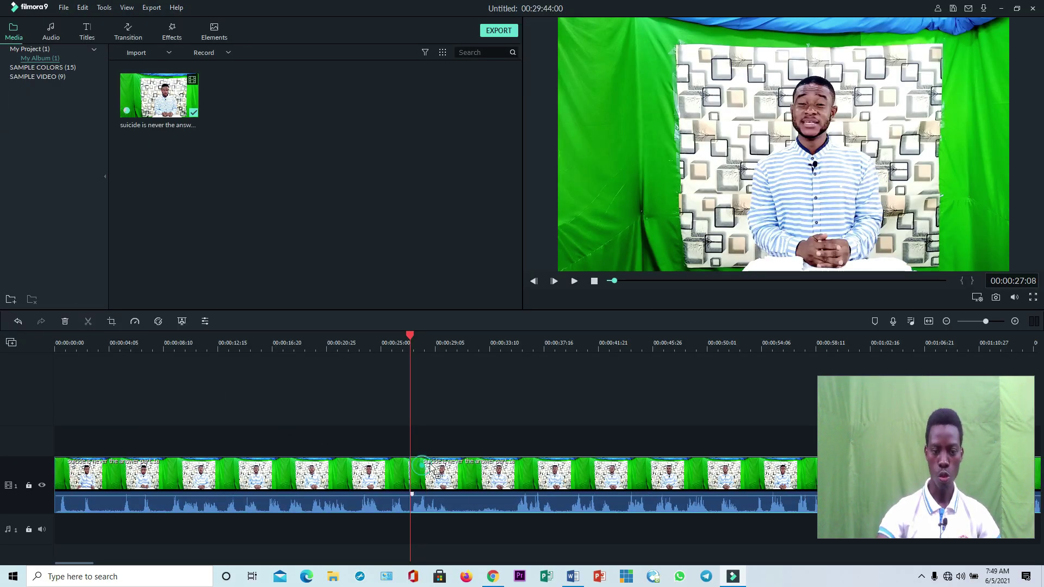
left_click_drag(429, 467, 473, 498)
left_click(473, 529)
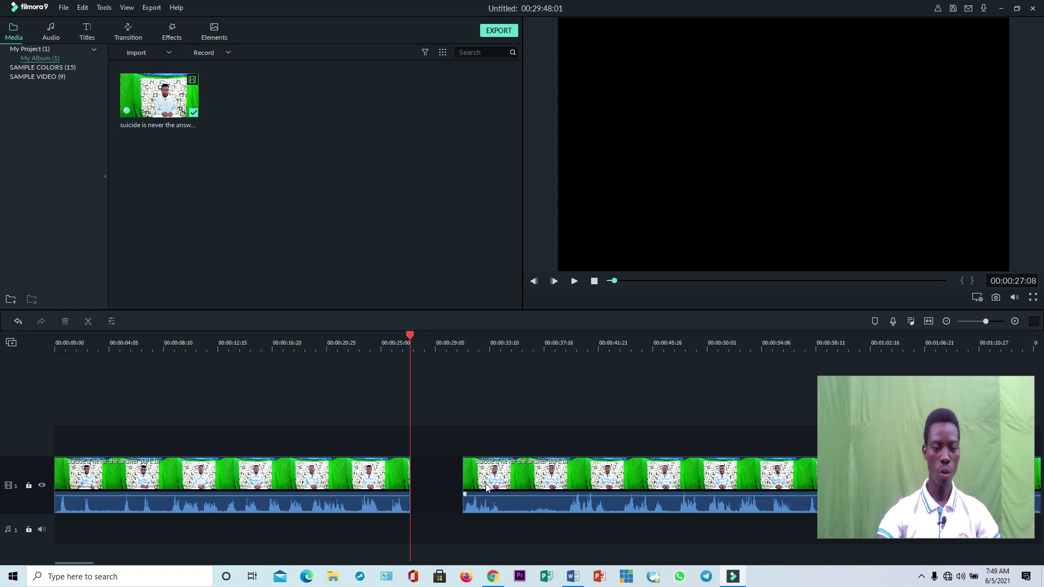
key("ctrl+z")
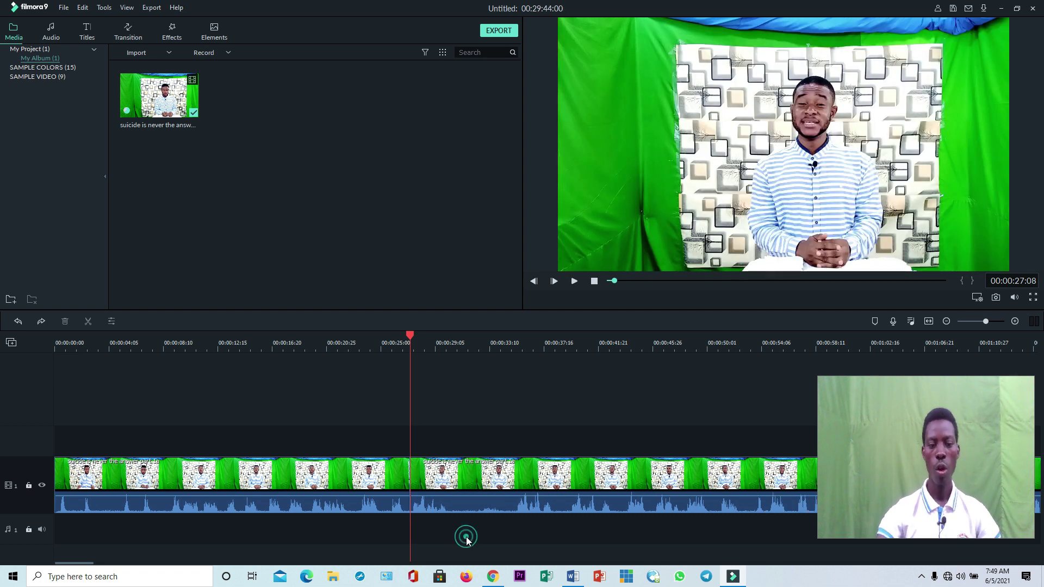
Play the second part to find where the unwanted section ends, and split it at 00:00:35:02.
left_click(466, 490)
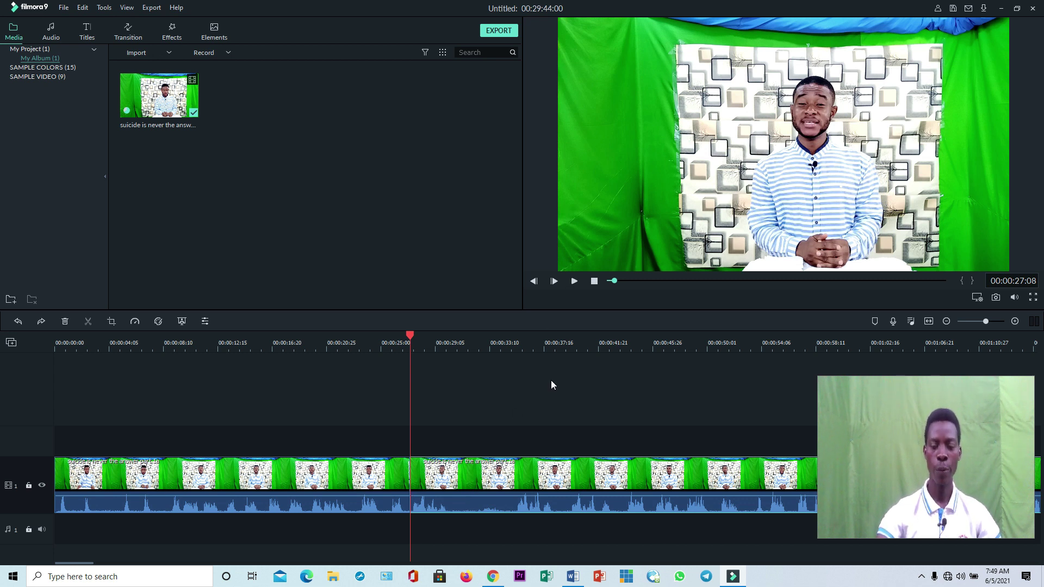
left_click(575, 281)
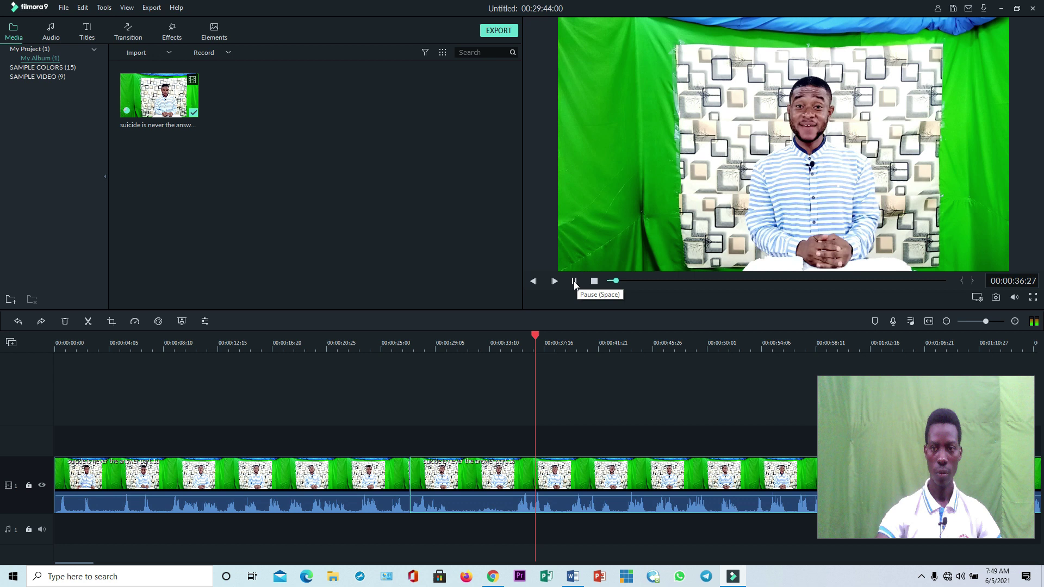
left_click(574, 282)
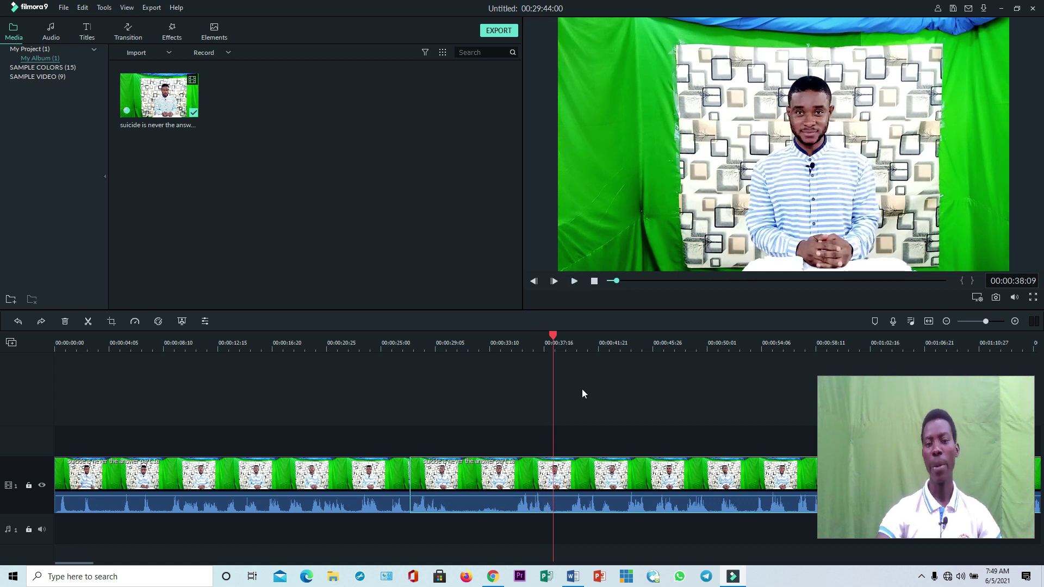
left_click(554, 336)
left_click_drag(553, 336, 511, 365)
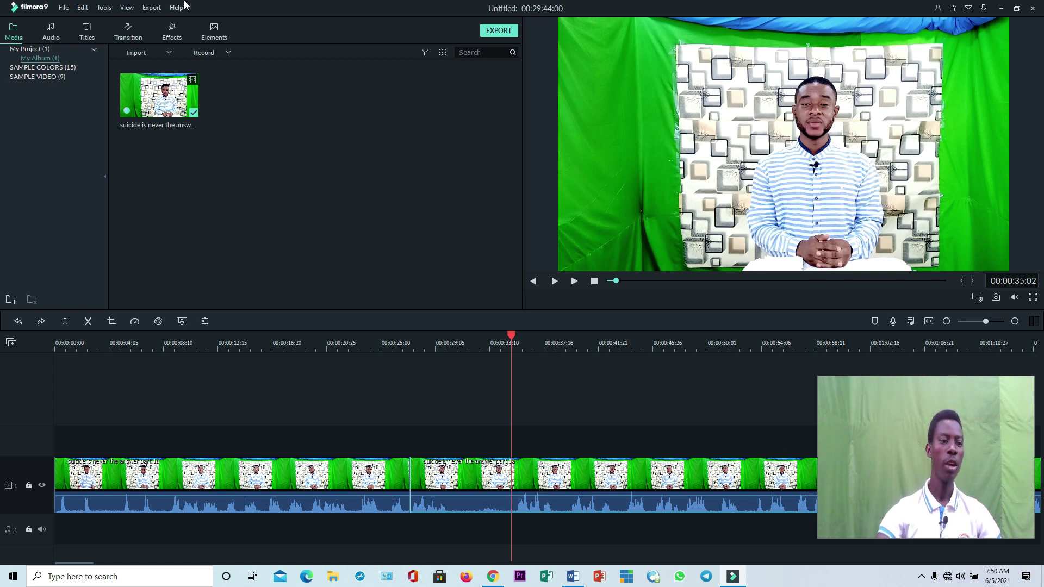
left_click(89, 321)
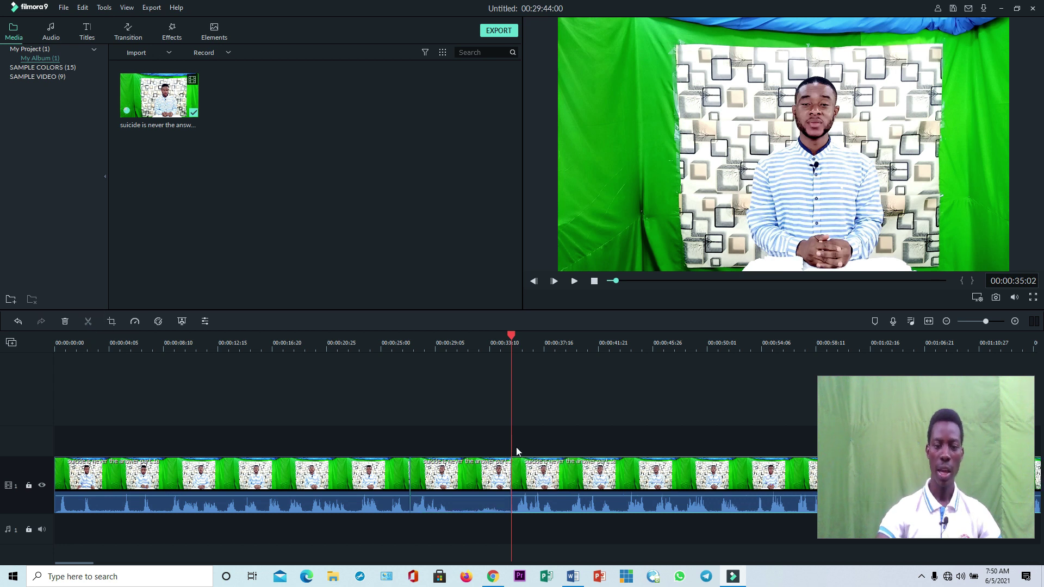
Pull the part after the second split away to check the cut, and undo the move.
left_click(557, 526)
left_click_drag(557, 477, 639, 479)
left_click(614, 540)
key("ctrl+z")
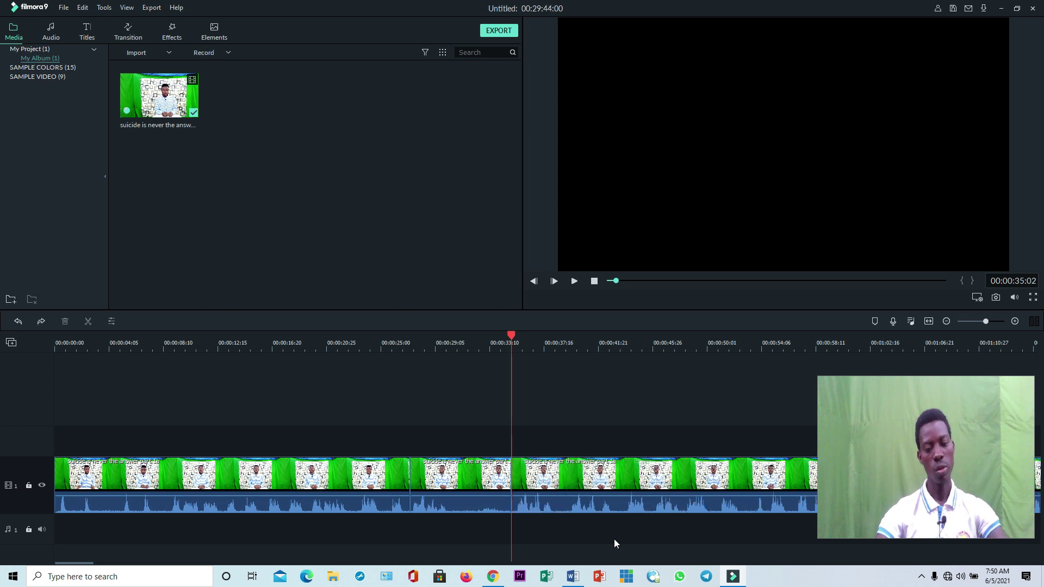
left_click(613, 538)
left_click(331, 341)
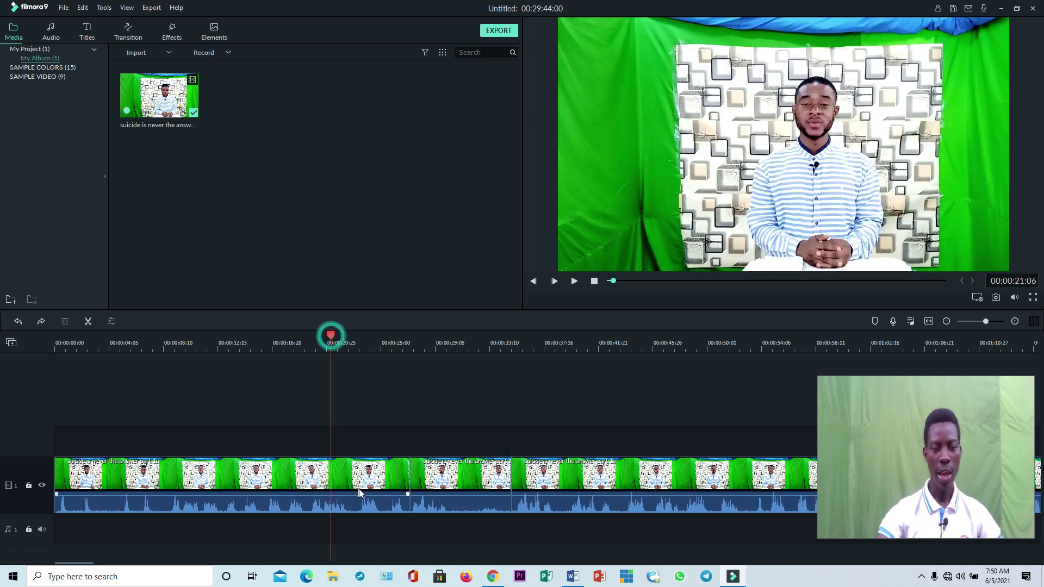
left_click(349, 481)
left_click(584, 341)
left_click(463, 480)
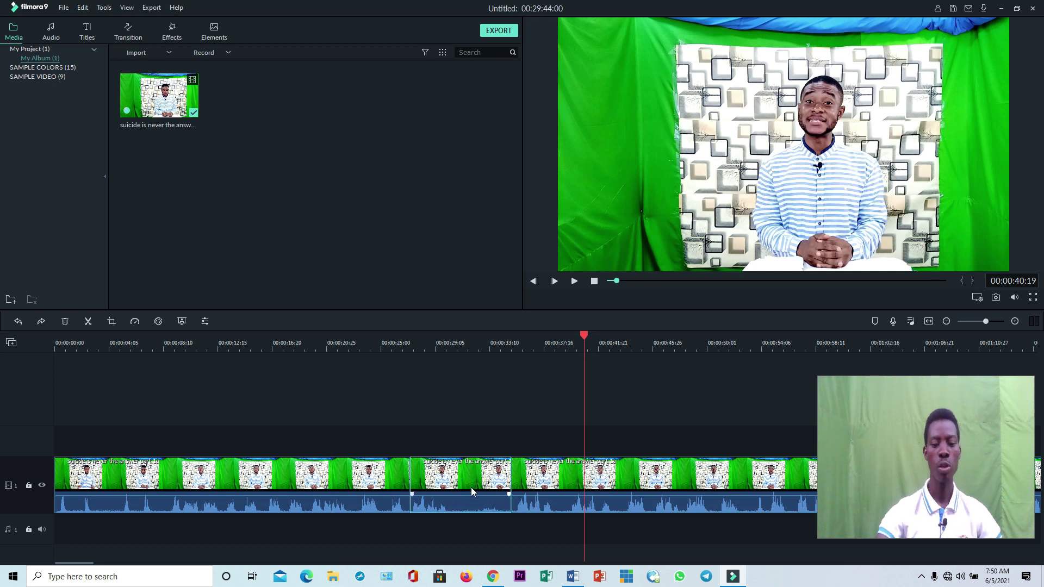
left_click(458, 340)
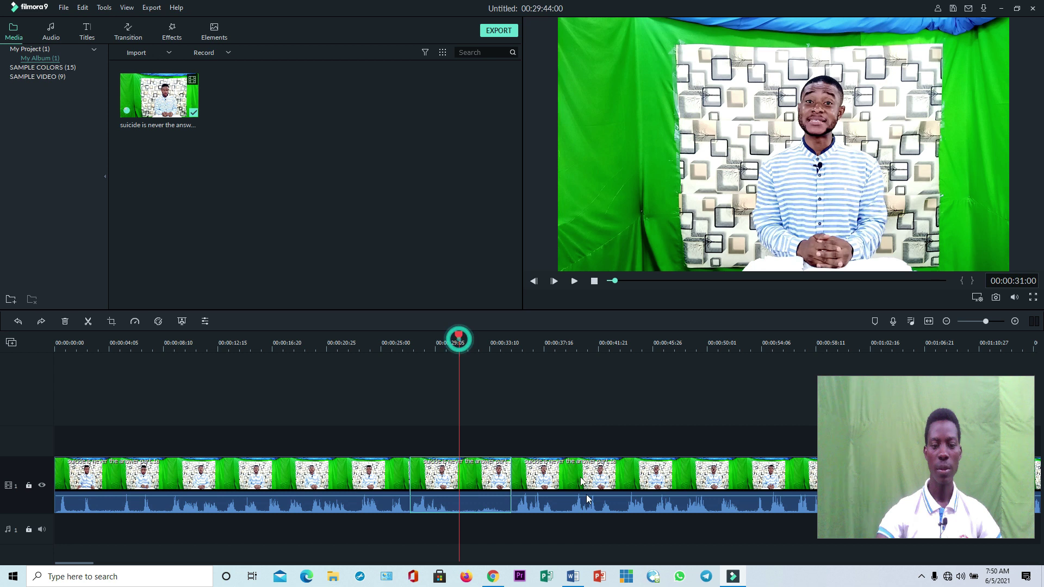
Delete the middle section between the two splits and move the remaining part against the first to close the gap.
left_click(508, 522)
left_click(482, 483)
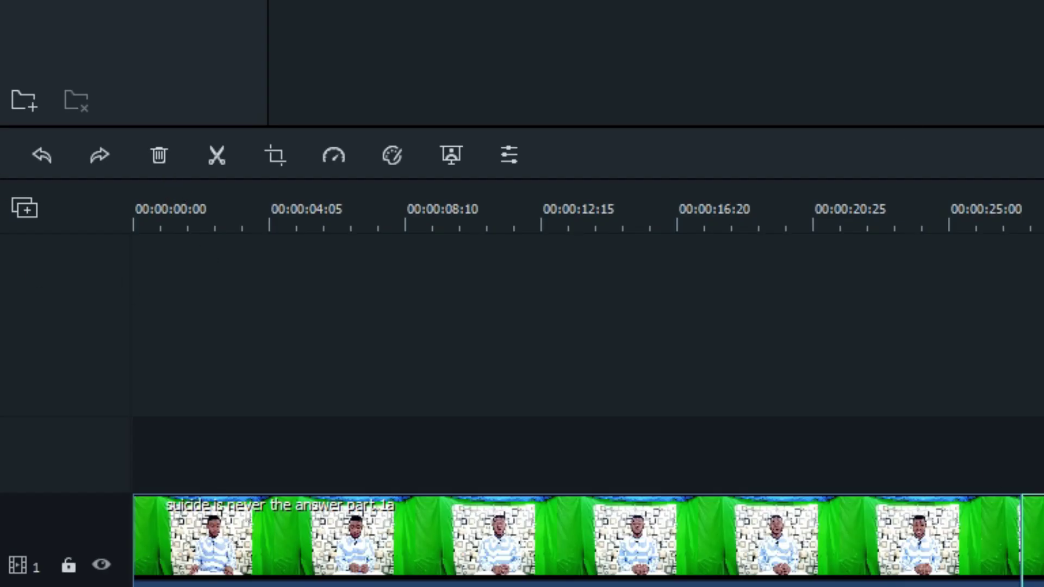
left_click(159, 156)
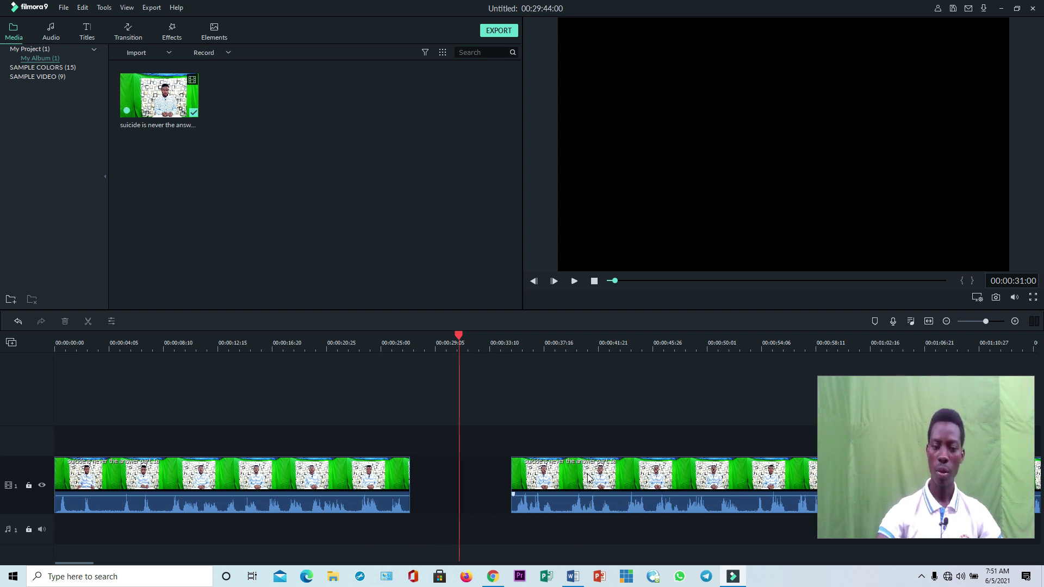
left_click_drag(587, 478, 488, 492)
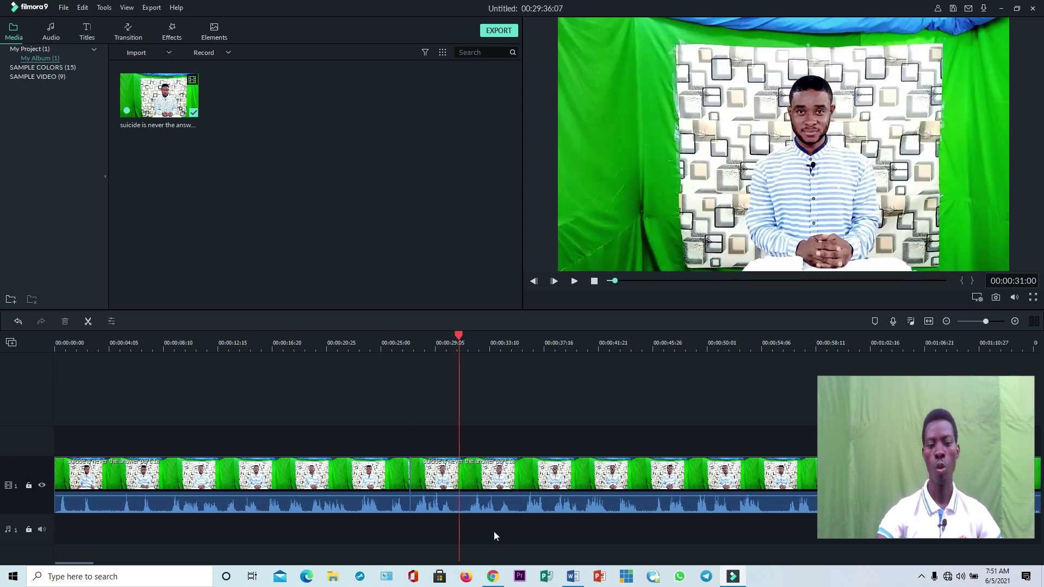
Play the timeline from 00:00:23:26 across the join to check the edit.
left_click(366, 350)
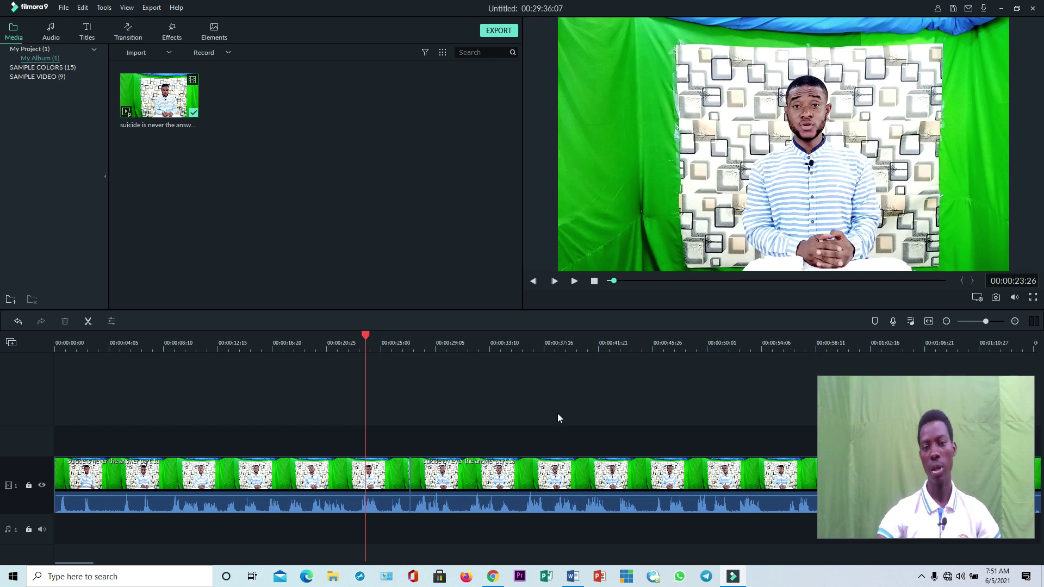
left_click(574, 281)
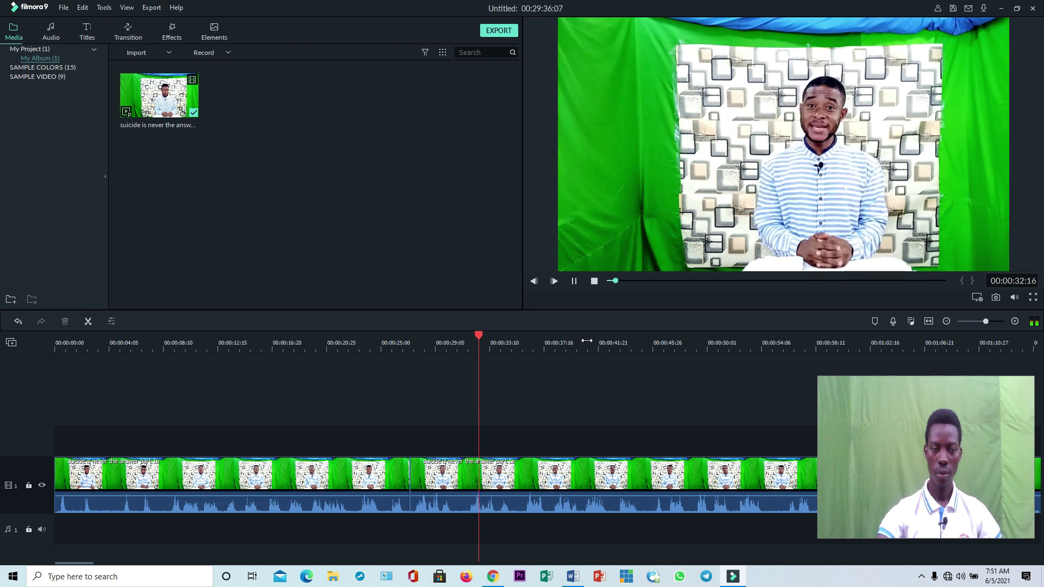
left_click(574, 281)
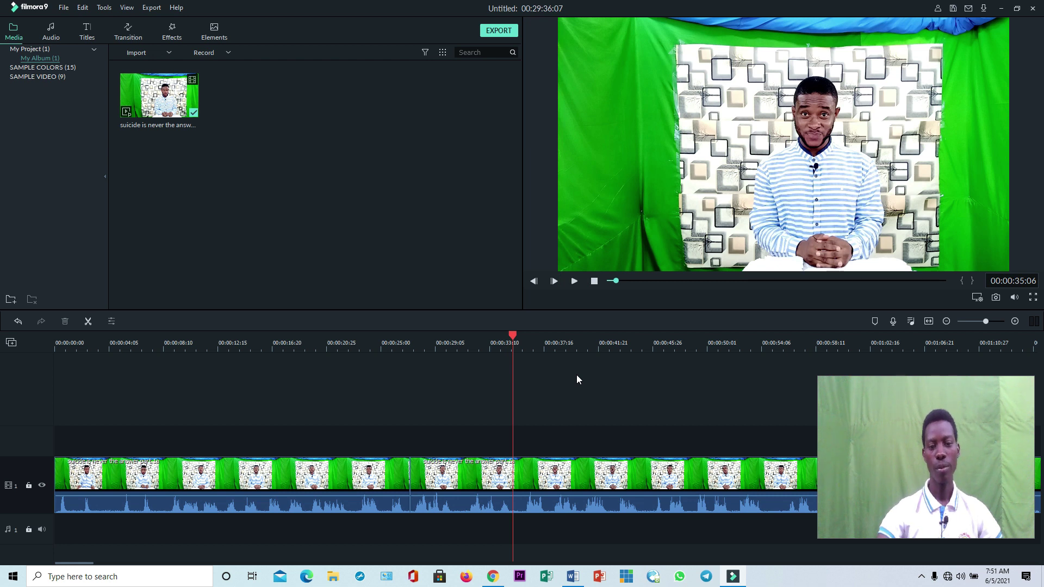
Replay the timeline from a few seconds before the join to check the cut again, and stop playback past it.
left_click(339, 343)
left_click(574, 281)
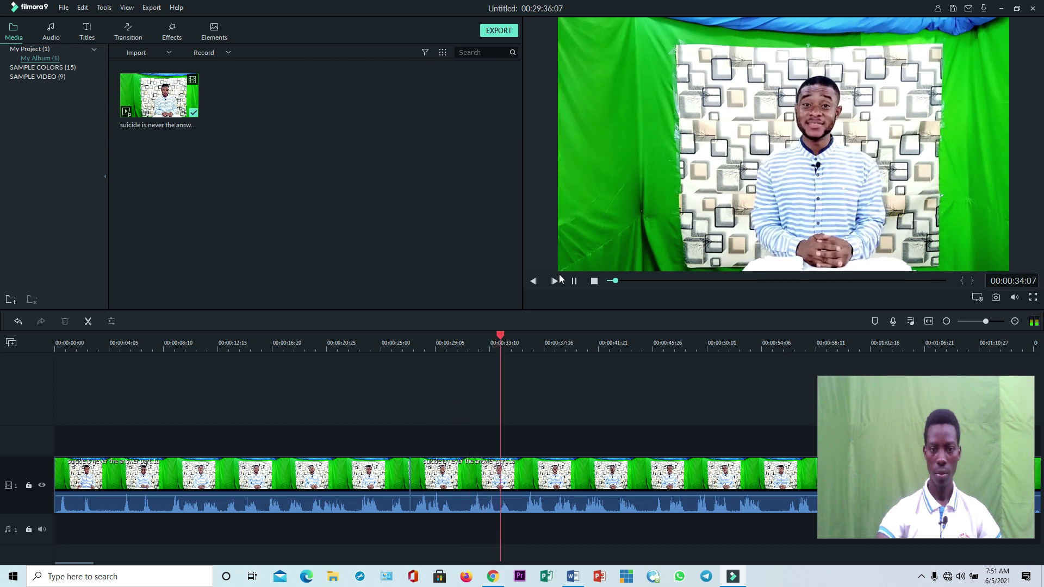
key("space")
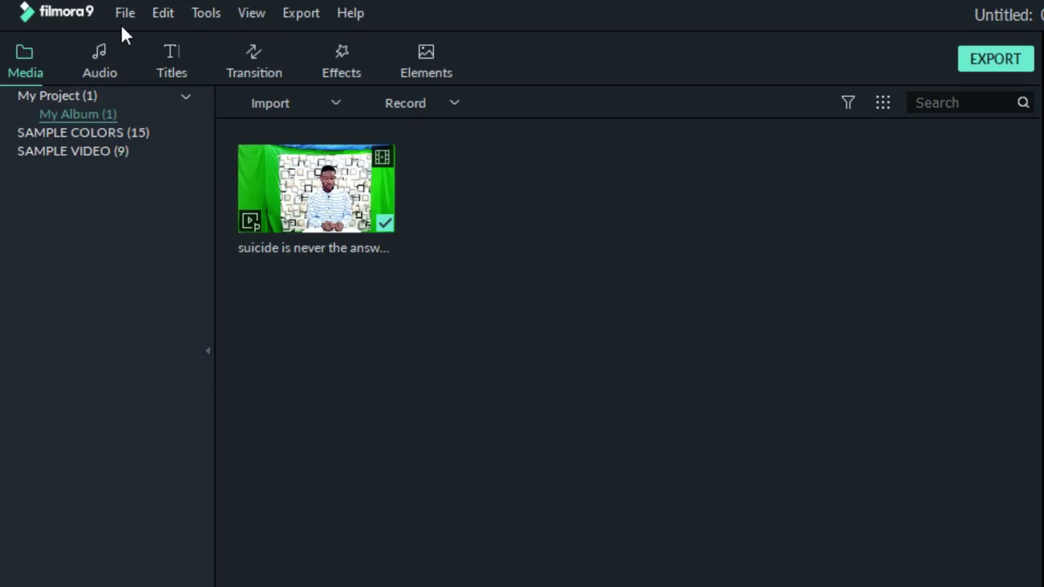
Save the project in the VIDEO LESSONS folder under the name "HOW TO CREATE A SPLIT OR HOW TO CUT A VIDEO".
left_click(62, 7)
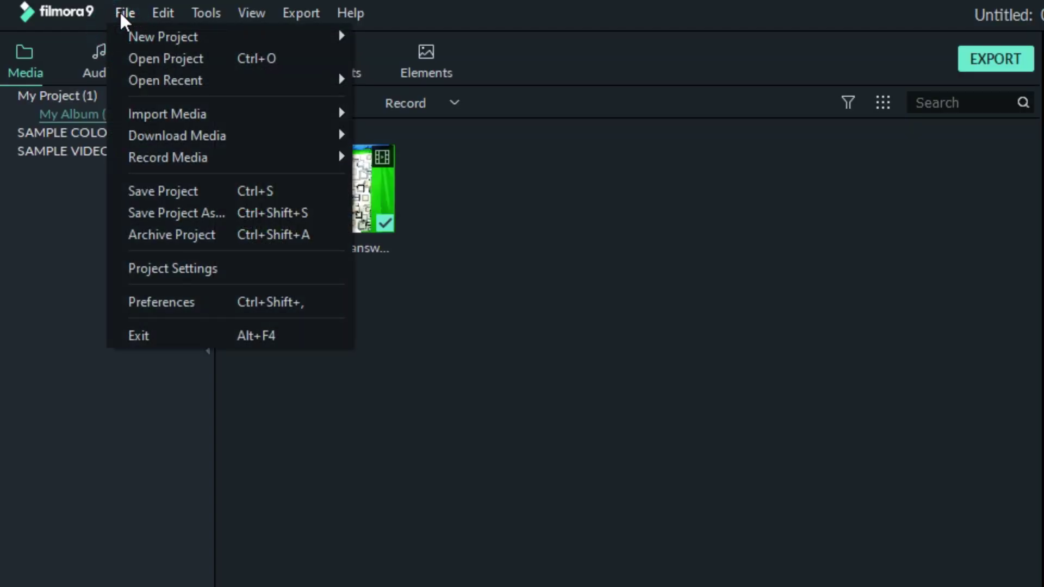
left_click(151, 191)
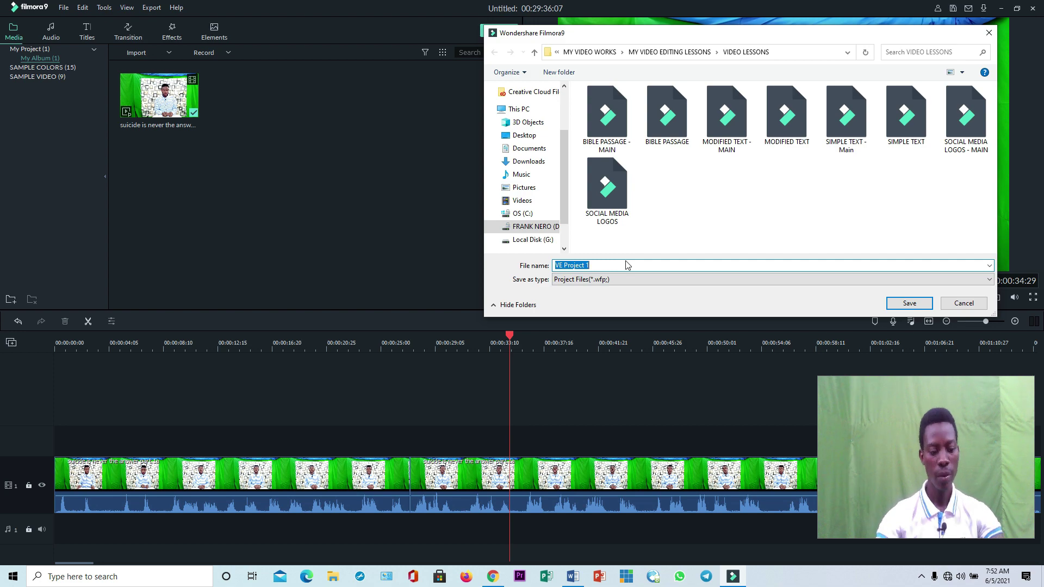
type("HOW TO")
type(" CREAT")
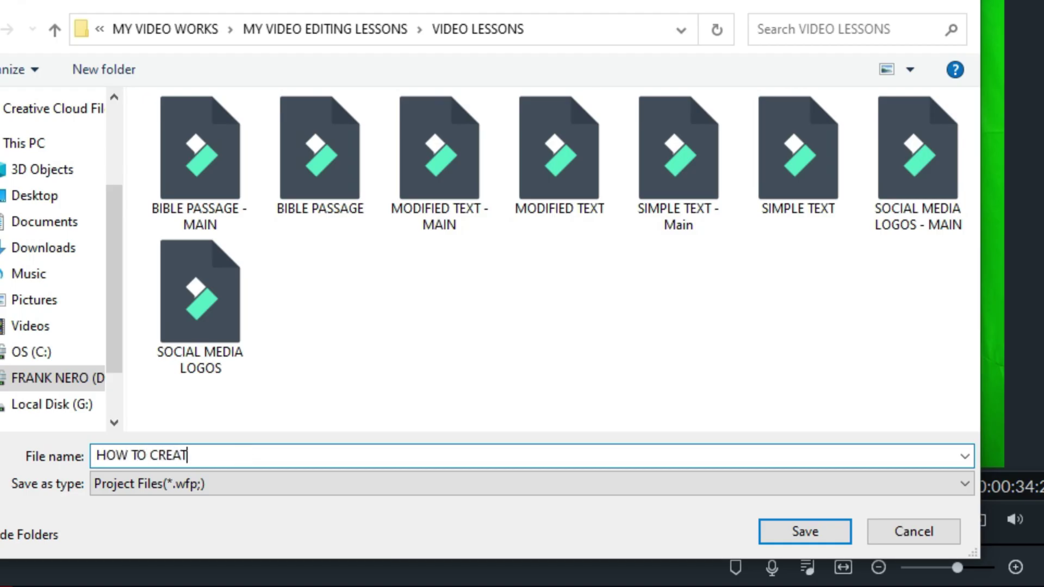
type("E ASPLIT")
key("BackSpace")
key("BackSpace")
key("BackSpace")
key("BackSpace")
key("BackSpace")
type("V")
key("BackSpace")
type("SPLIT OR HOW TO ")
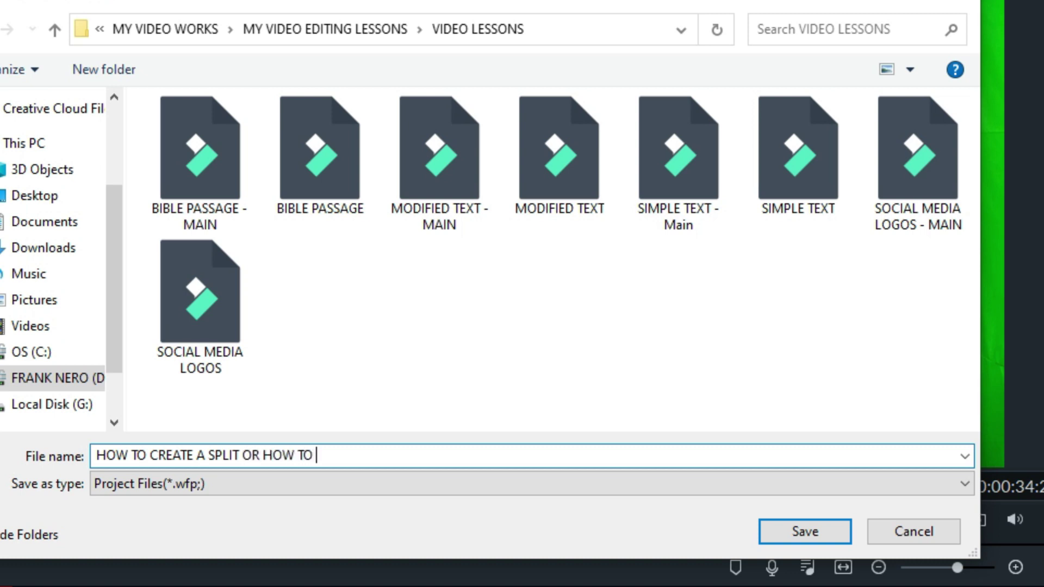
type("CUT A VIDEO")
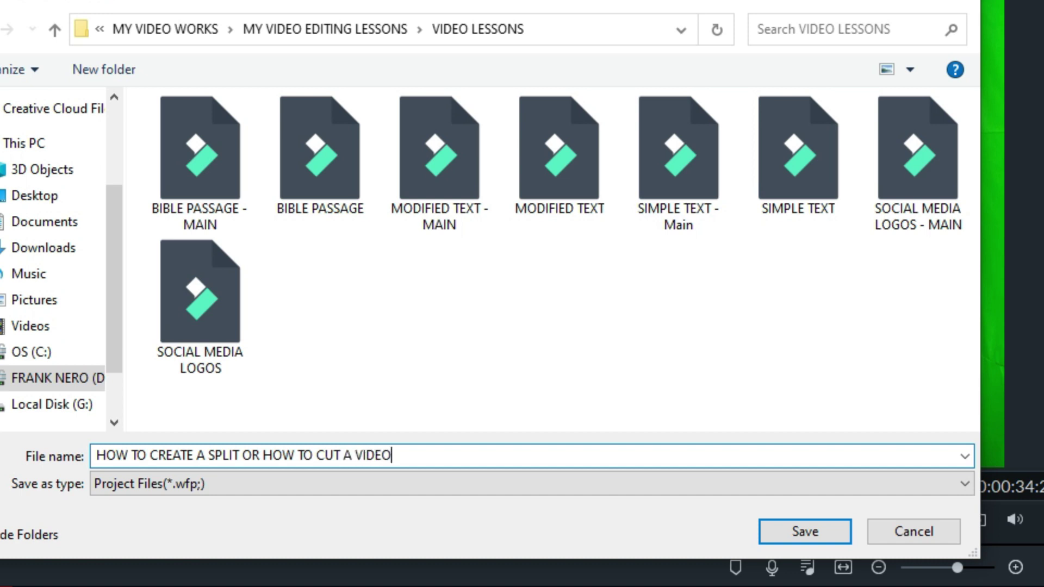
key("Return")
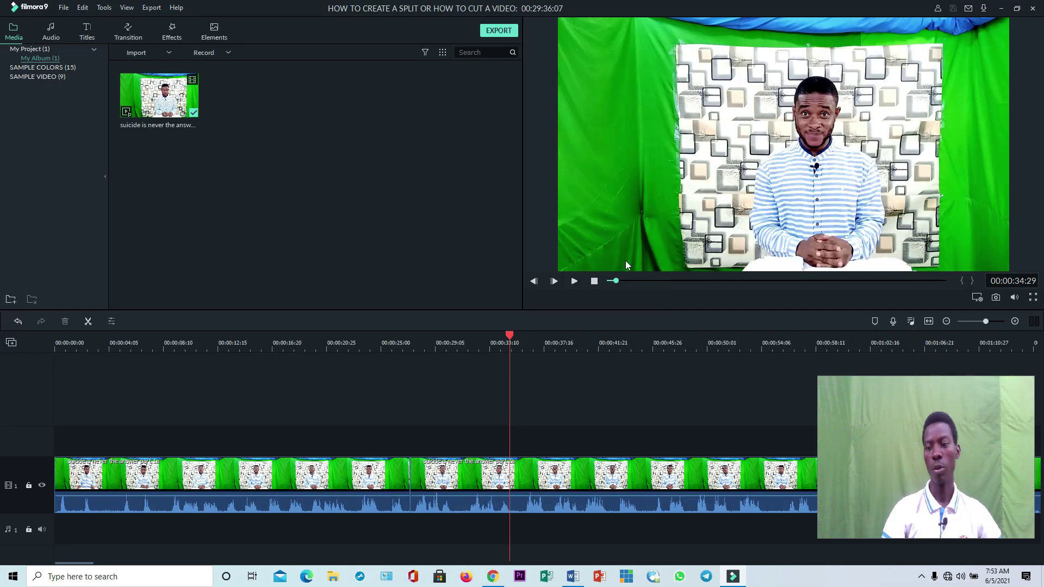